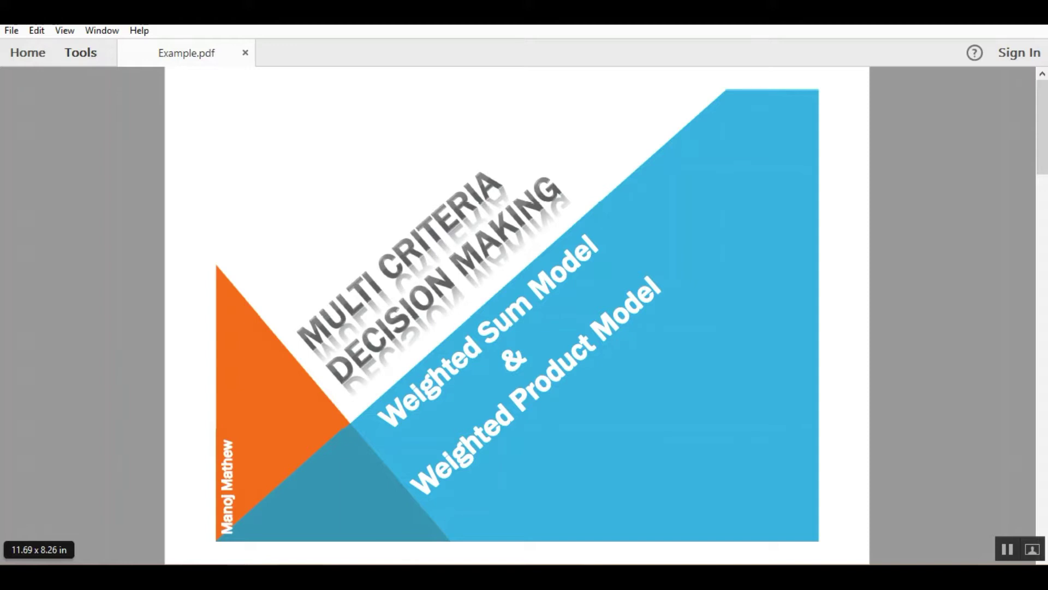
Go through Example.pdf to page 3, the mobile comparison table with decimal weights
key("Page_Down")
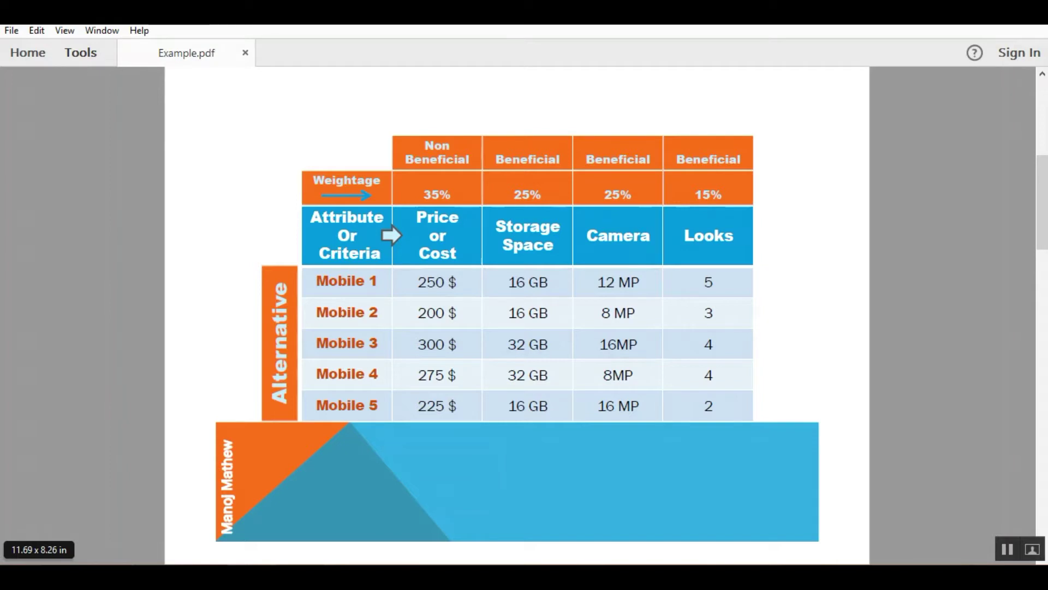
mouse_move(236, 414)
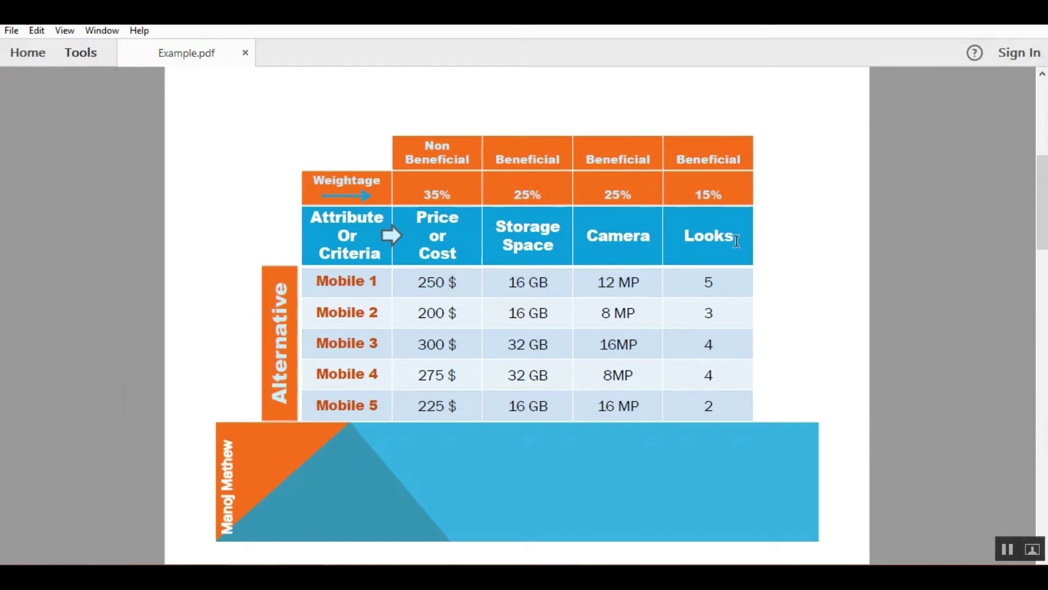
scroll(797, 267, "down", 2)
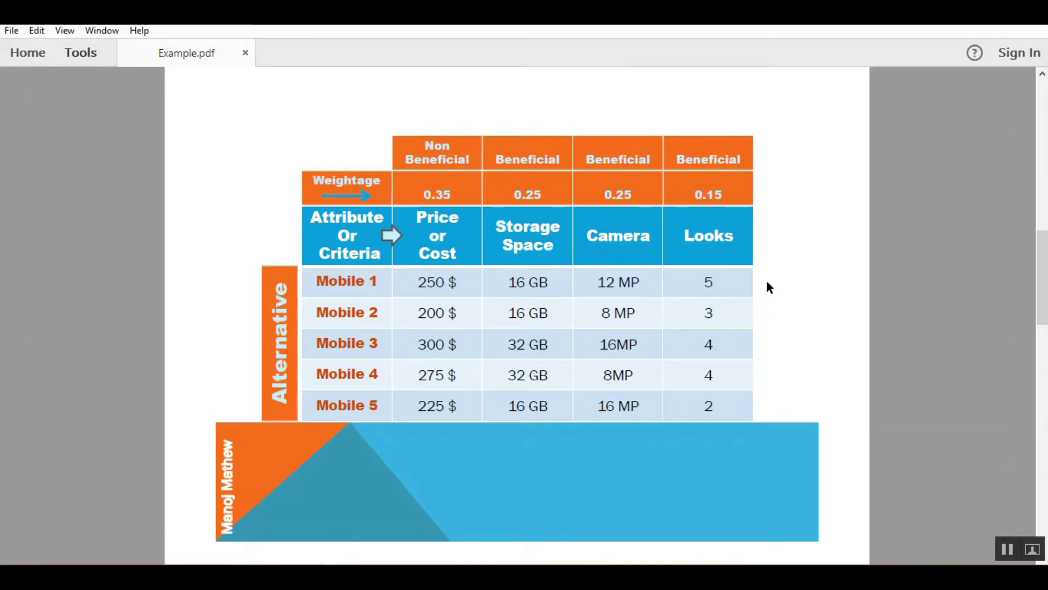
mouse_move(109, 538)
Switch to MATLAB, create a workspace variable named X and open it for editing
key("alt+Tab")
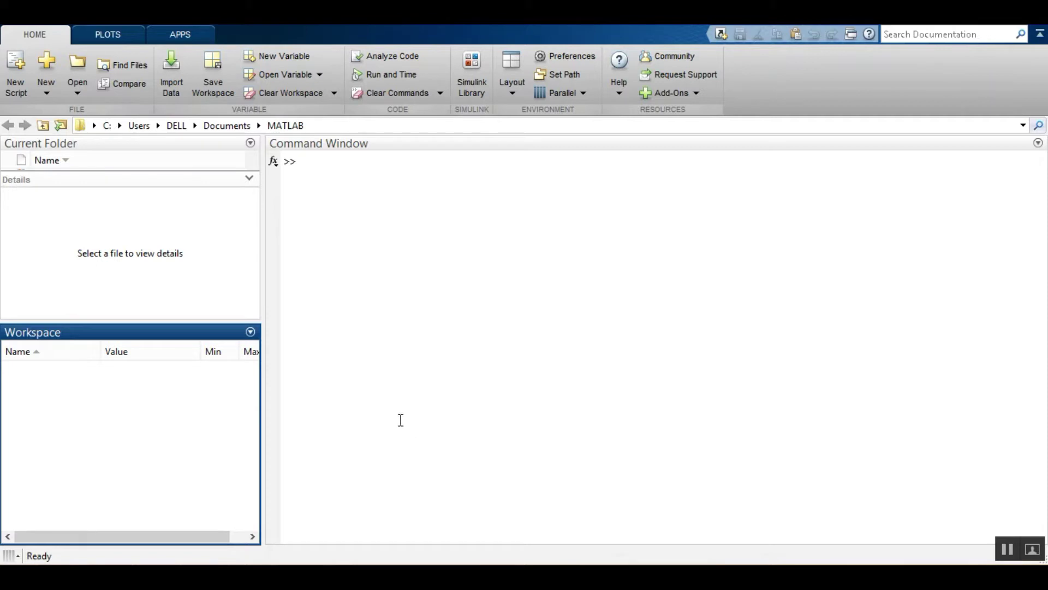
right_click(136, 392)
left_click(161, 402)
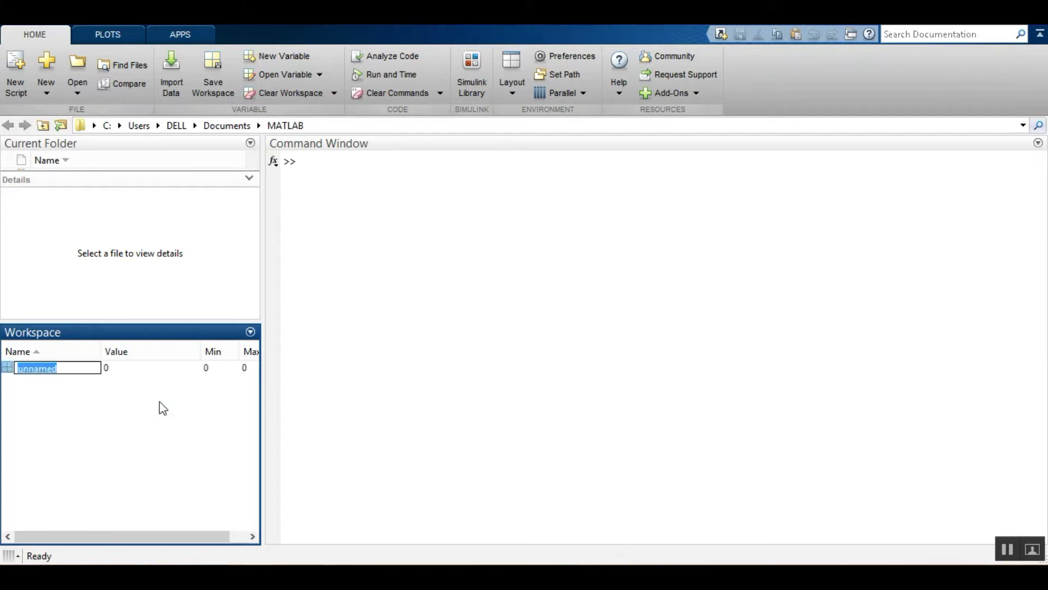
type("x")
left_click(57, 394)
left_click(12, 369)
double_click(11, 371)
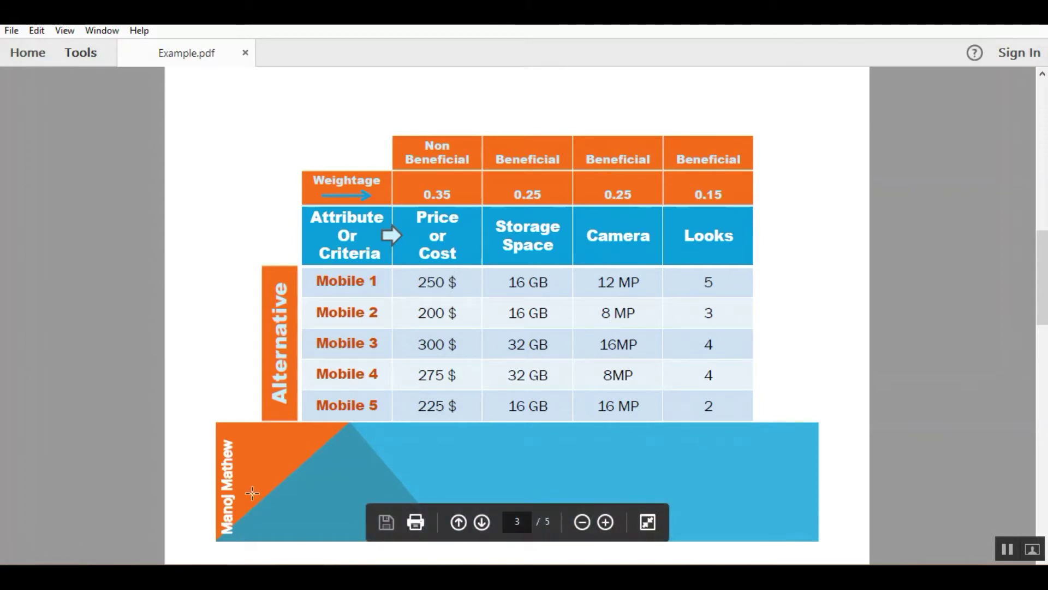
Fill column 1 of X with the mobile prices from Example.pdf: 250, 200, 300, 275 and 225
left_click(114, 568)
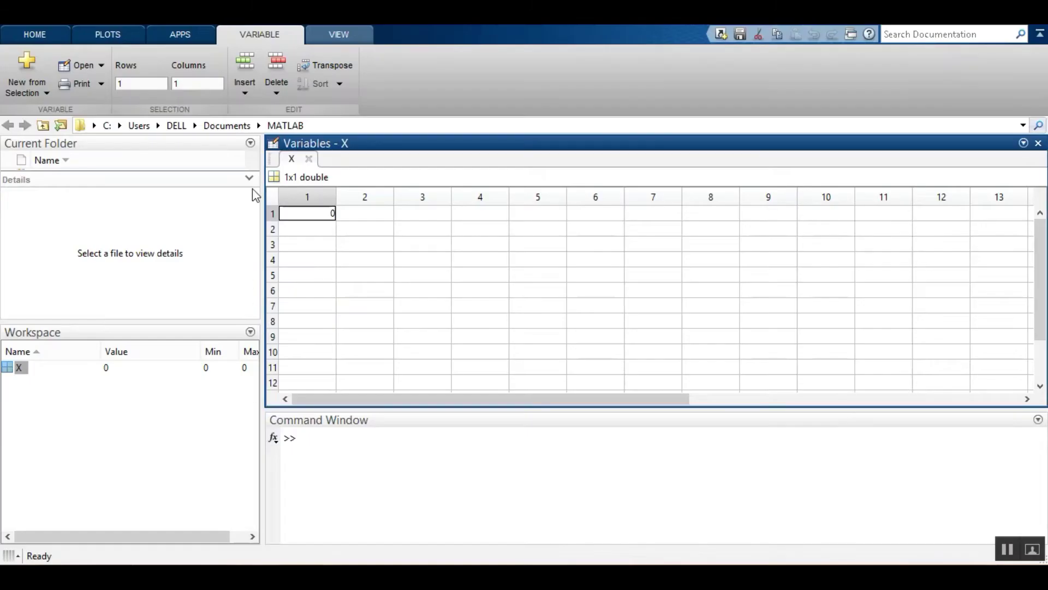
left_click(248, 568)
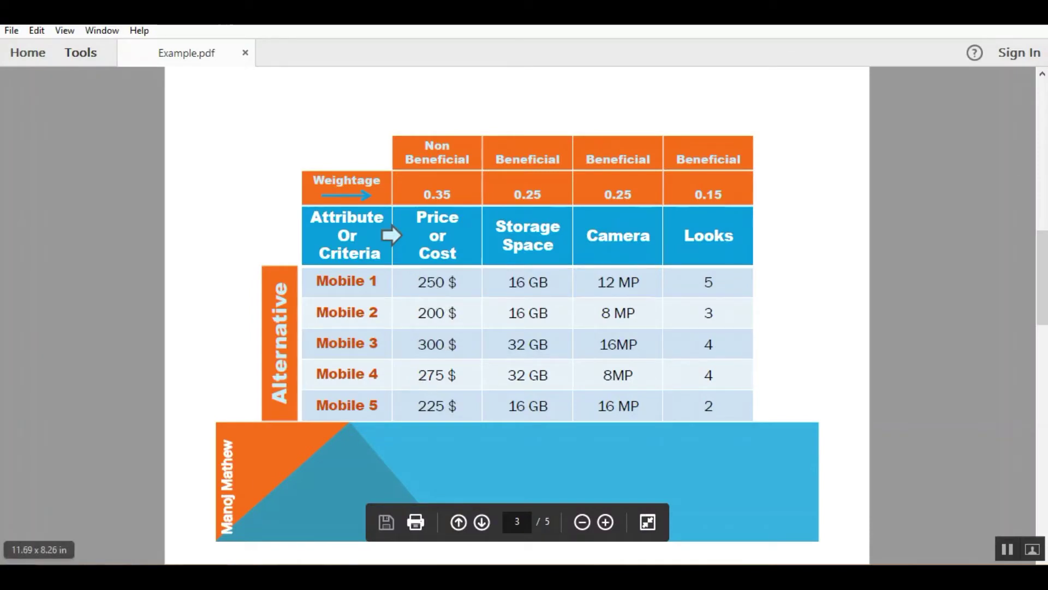
left_click(272, 568)
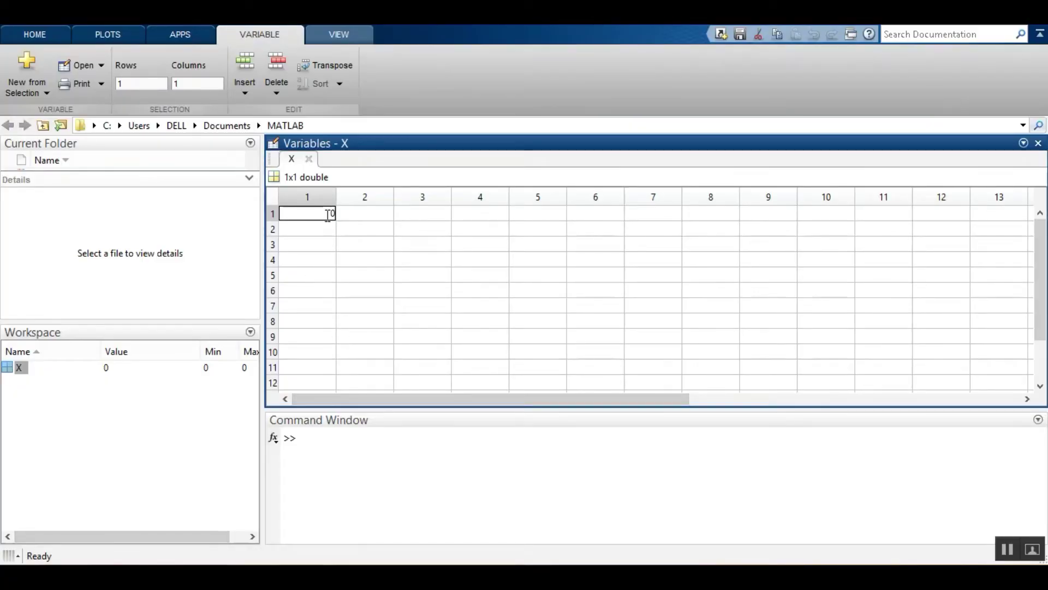
type("50")
key("Return")
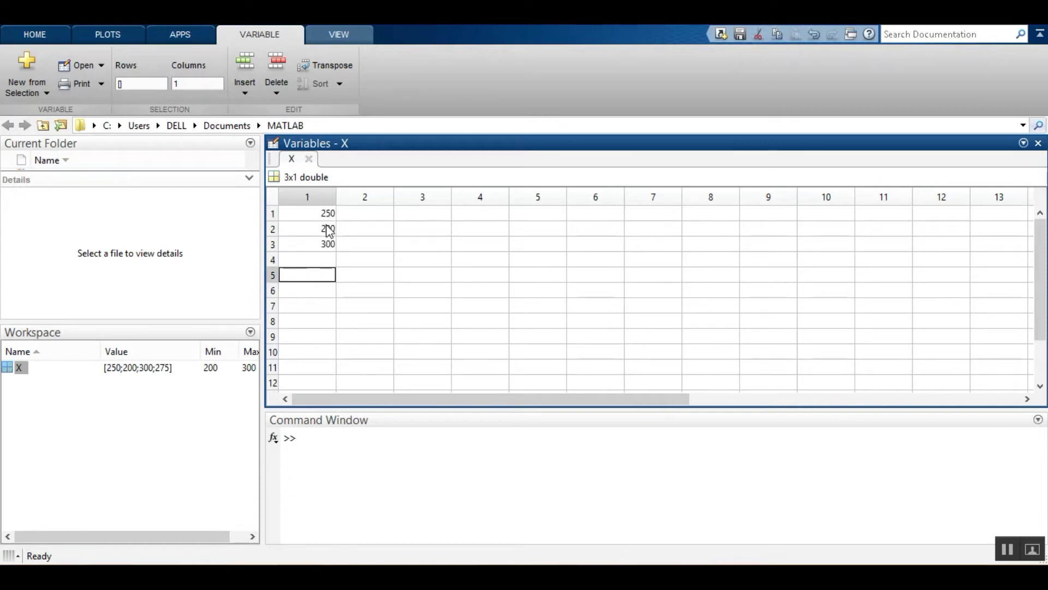
key("Right")
key("Left")
type("225")
key("Tab")
key("Up")
key("Up")
key("Up")
key("Up")
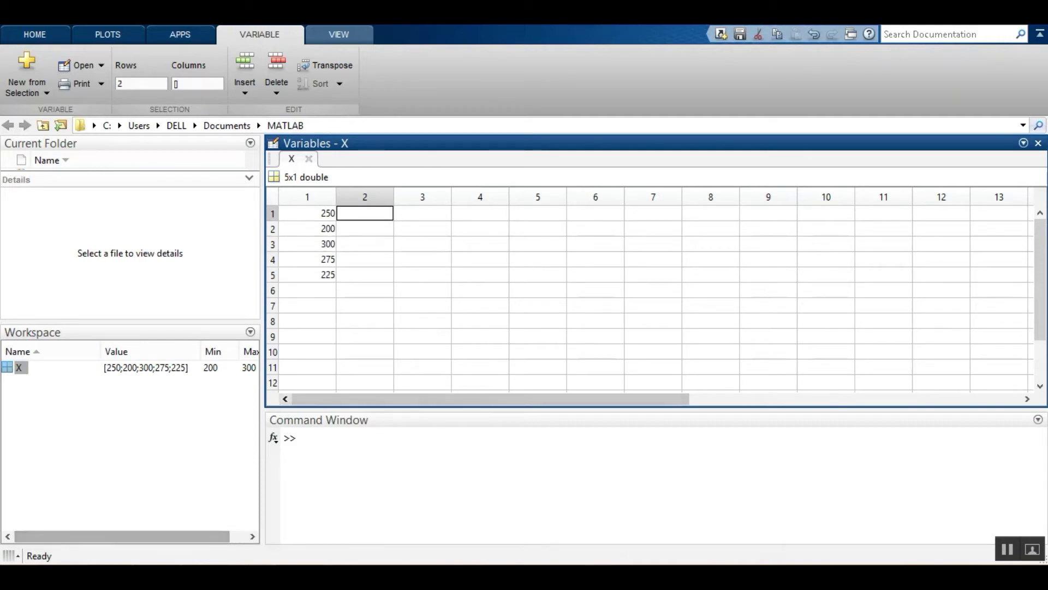
Fill column 2 of X with the storage values from Example.pdf: 16, 16, 32, 32 and 16
key("alt+Tab")
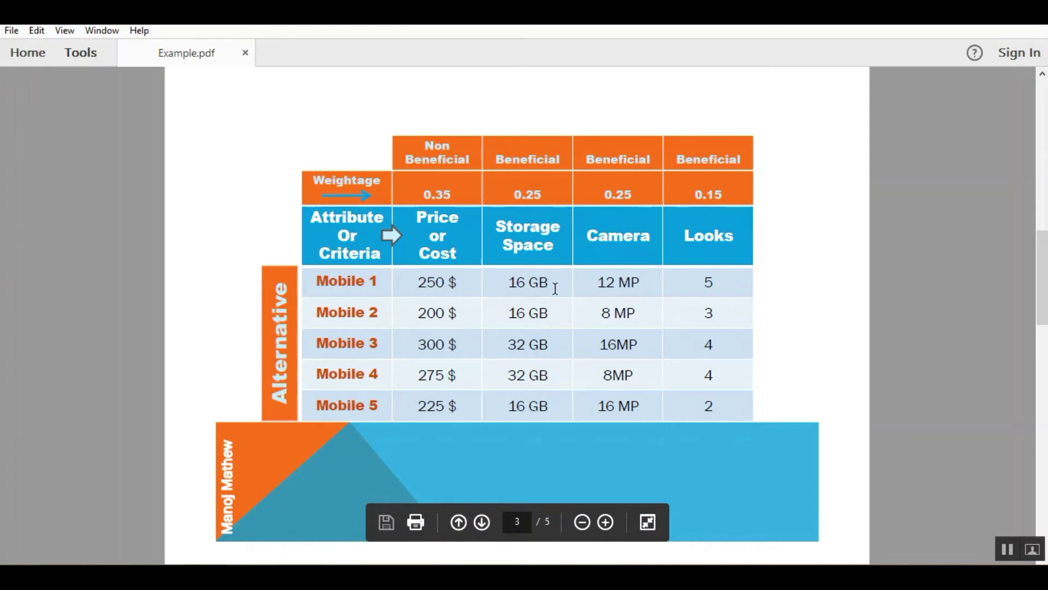
key("alt+Tab")
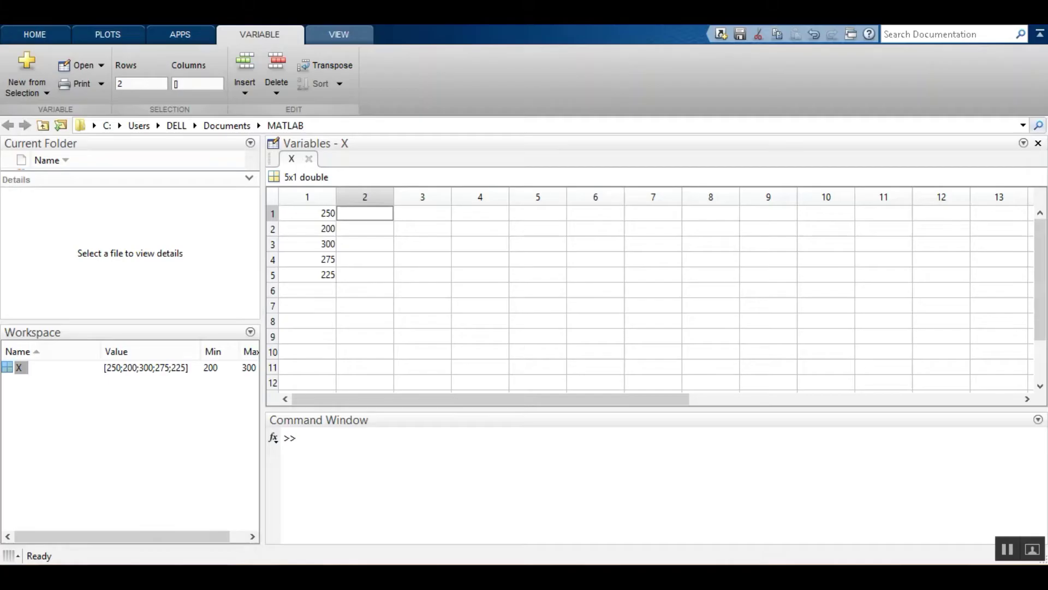
type("16")
key("Return")
type("16")
key("Return")
type("32")
key("Return")
type("32")
key("Return")
type("16")
key("Tab")
key("Up")
key("Up")
key("Up")
key("Up")
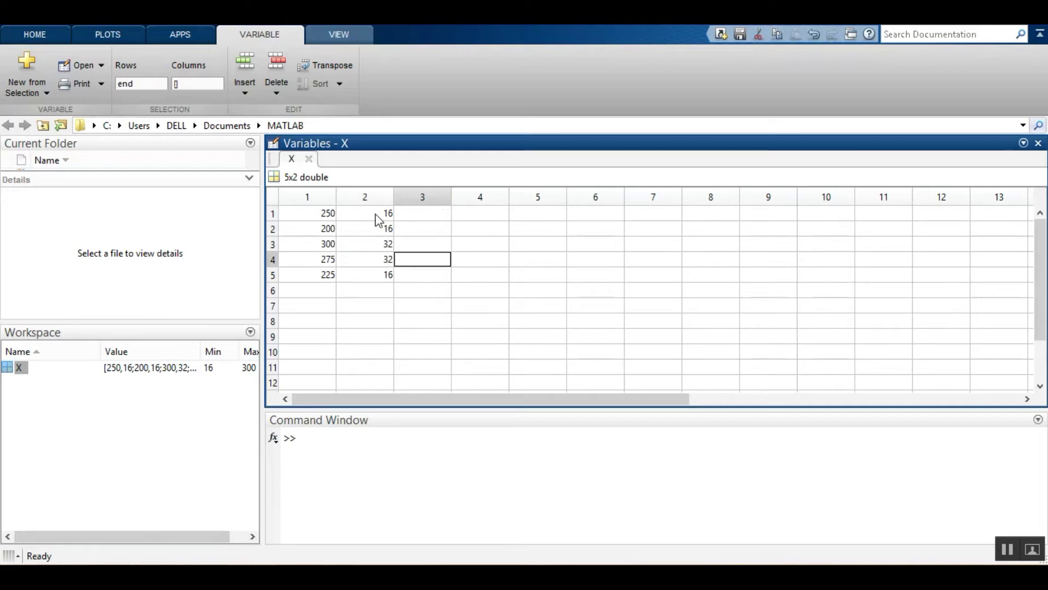
Fill column 3 of X with the camera values from Example.pdf: 12, 8, 16, 8 and 16
left_click(219, 576)
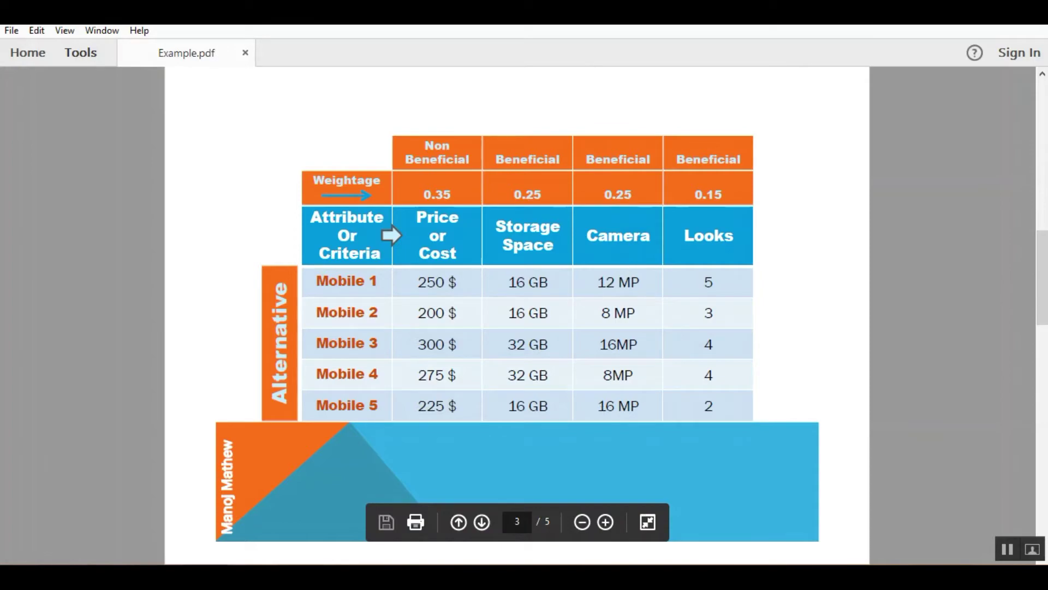
key("alt+Tab")
type("1")
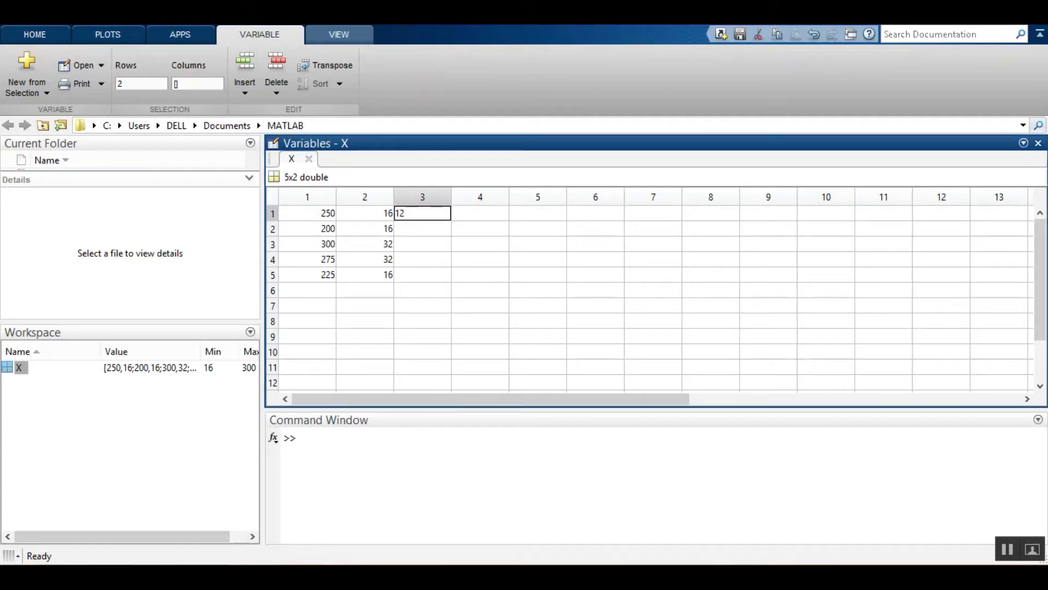
key("Return")
type("8")
key("Return")
type("16")
key("Return")
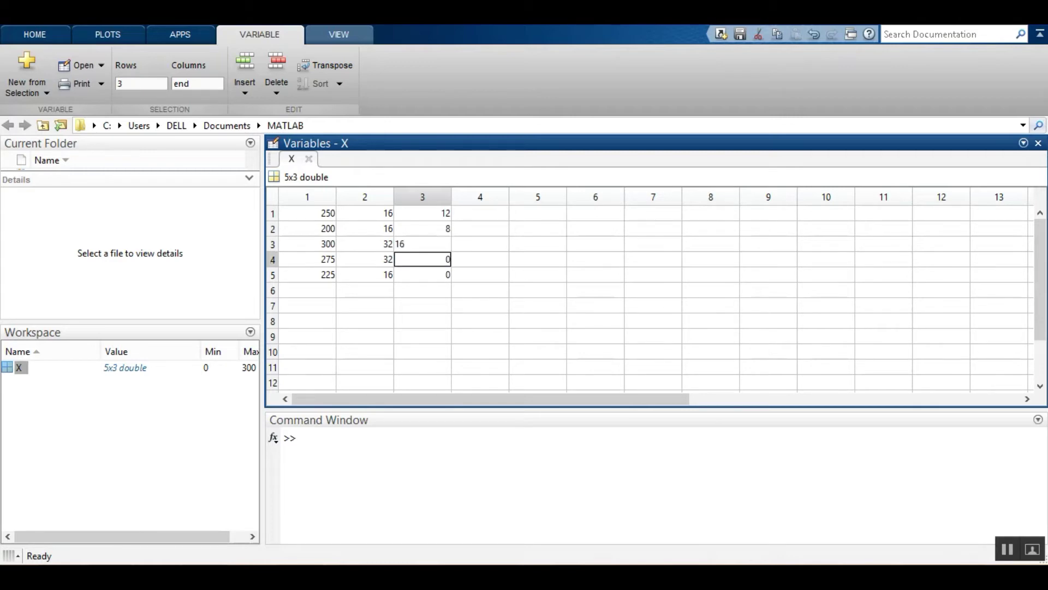
type("8")
key("Return")
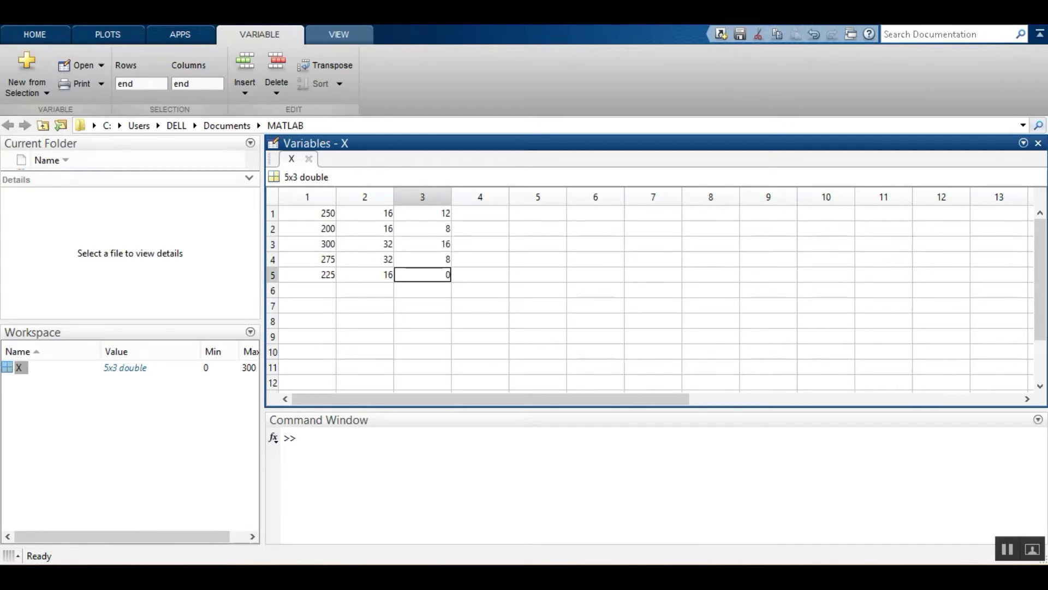
type("16")
key("Tab")
key("Up")
key("Up")
key("Up")
key("Up")
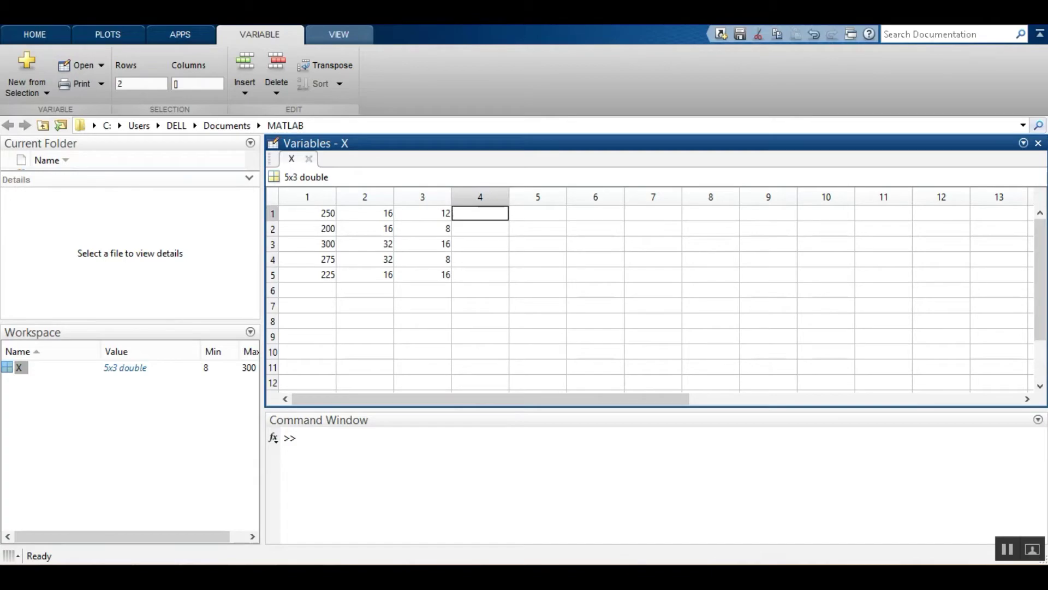
Fill column 4 of X with the looks ratings 5, 3, 4, 4 and 2, and close the variable
key("alt+Tab")
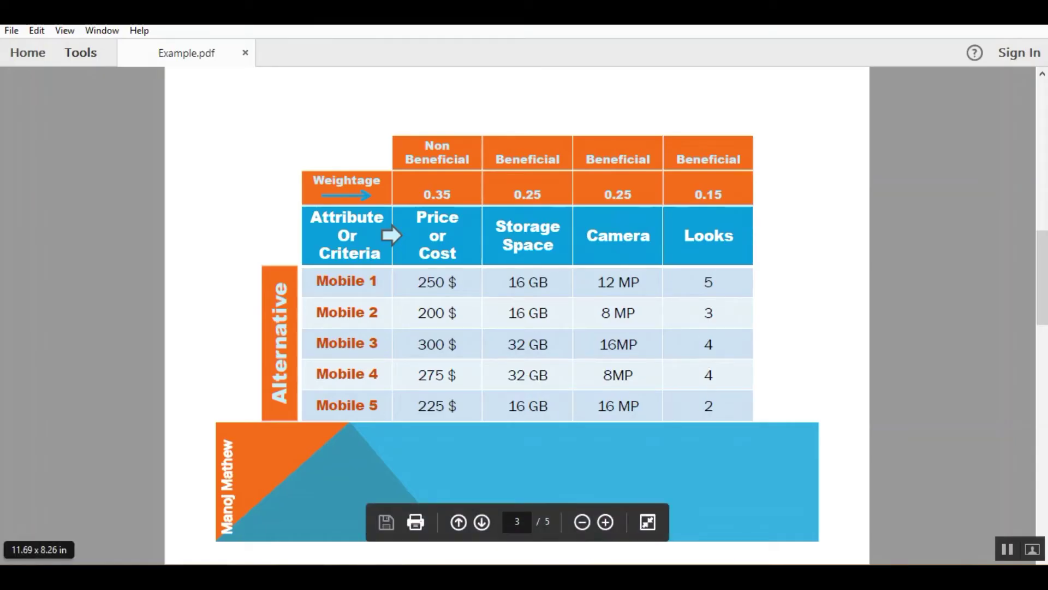
left_click(152, 573)
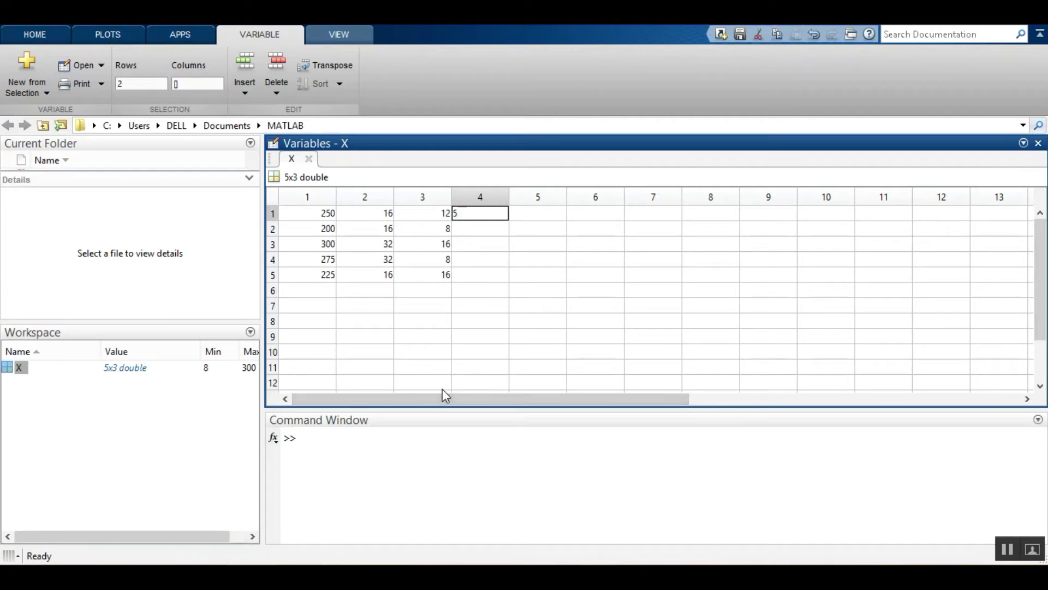
key("Down")
type("3")
key("Return")
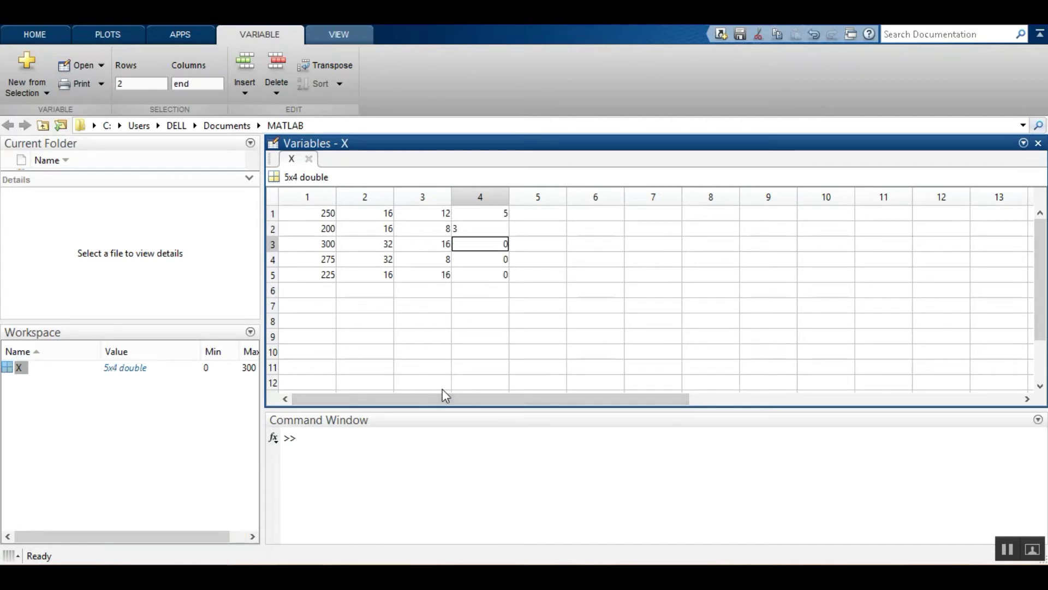
type("4")
key("Return")
type("4")
key("Return")
type("2")
key("Return")
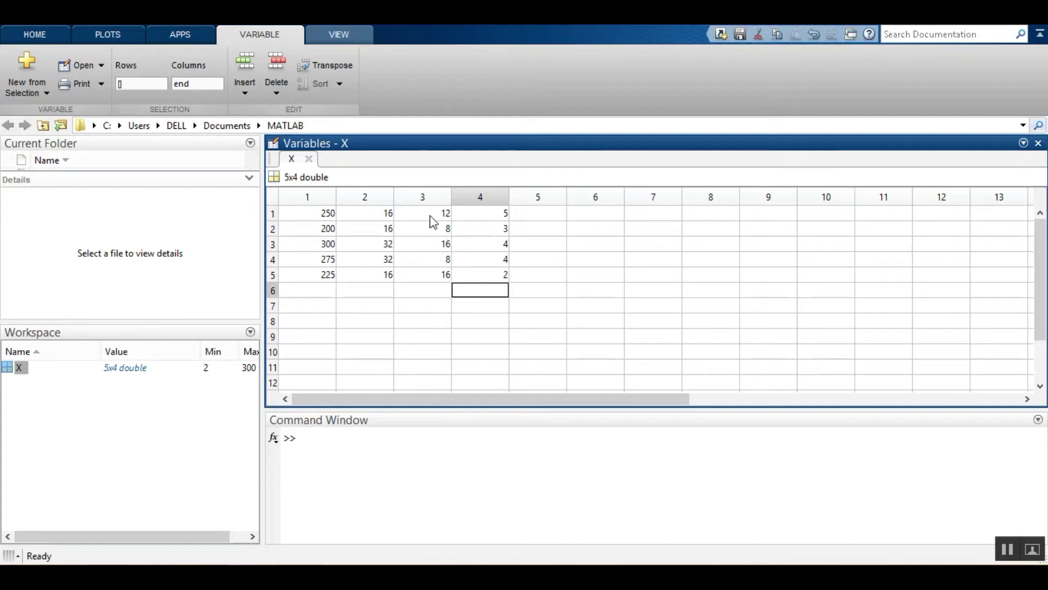
left_click(313, 161)
left_click(309, 159)
left_click(65, 435)
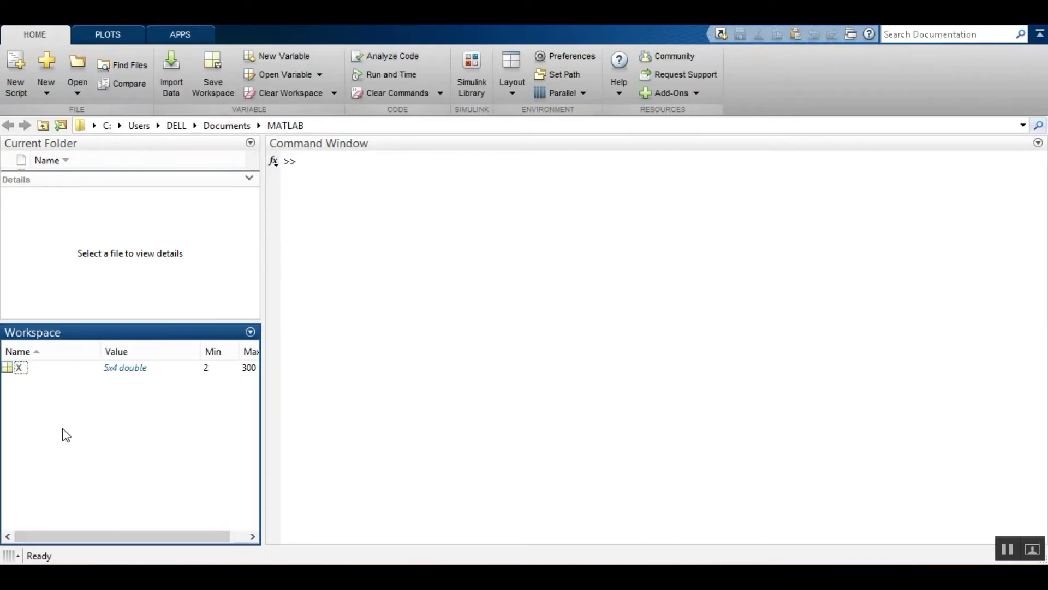
Create a second workspace variable named W and open it for editing
right_click(63, 429)
left_click(109, 400)
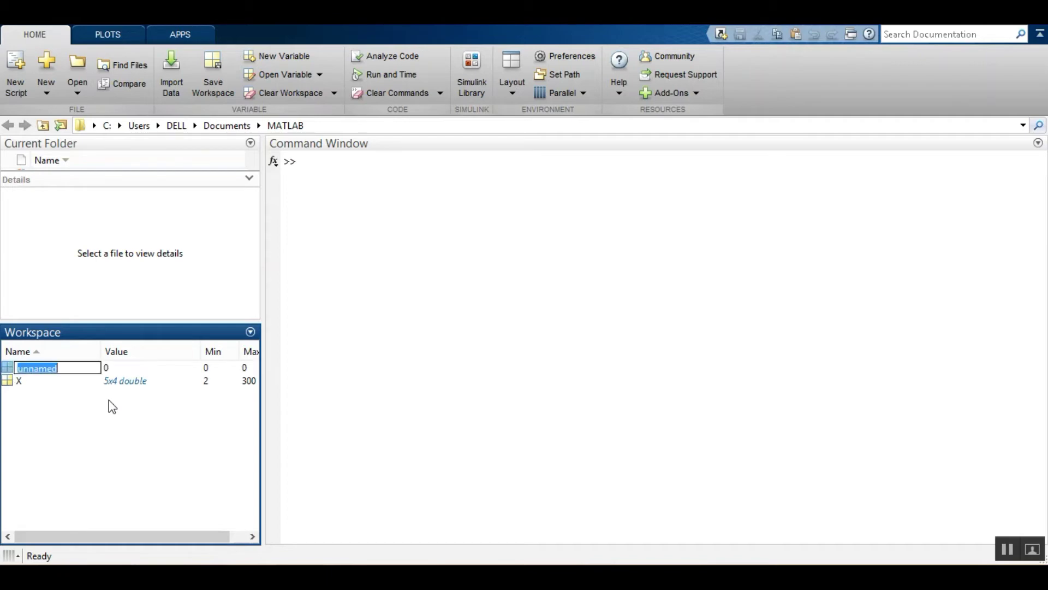
type("W")
key("Return")
left_click(18, 373)
double_click(18, 370)
Enter the criteria weights 0.35, 0.25, 0.25 and 0.15 across row 1 of W, and close the variable
mouse_move(204, 573)
left_click(204, 513)
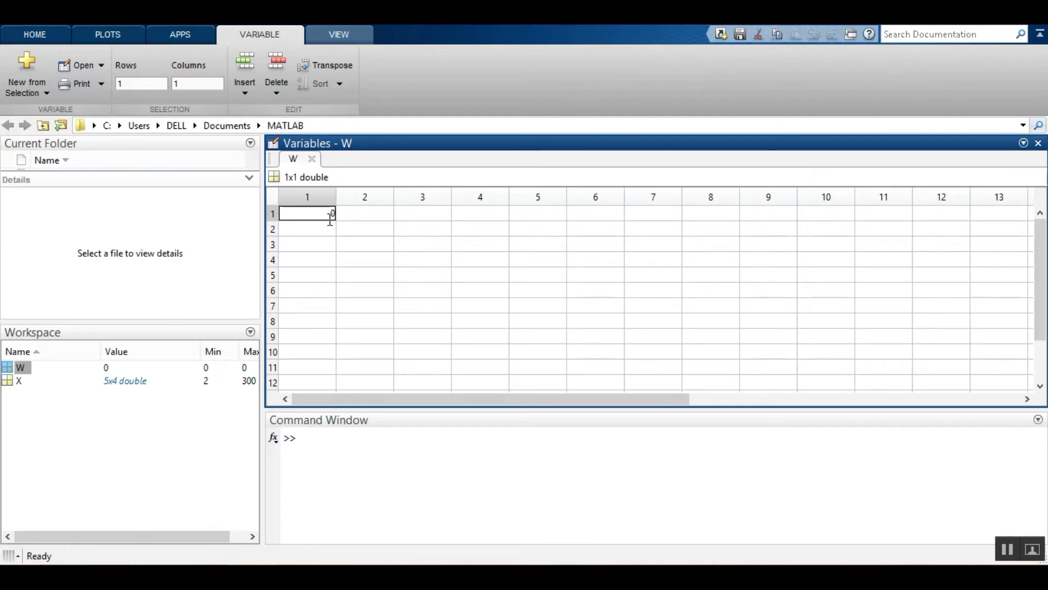
type("0.35")
key("Tab")
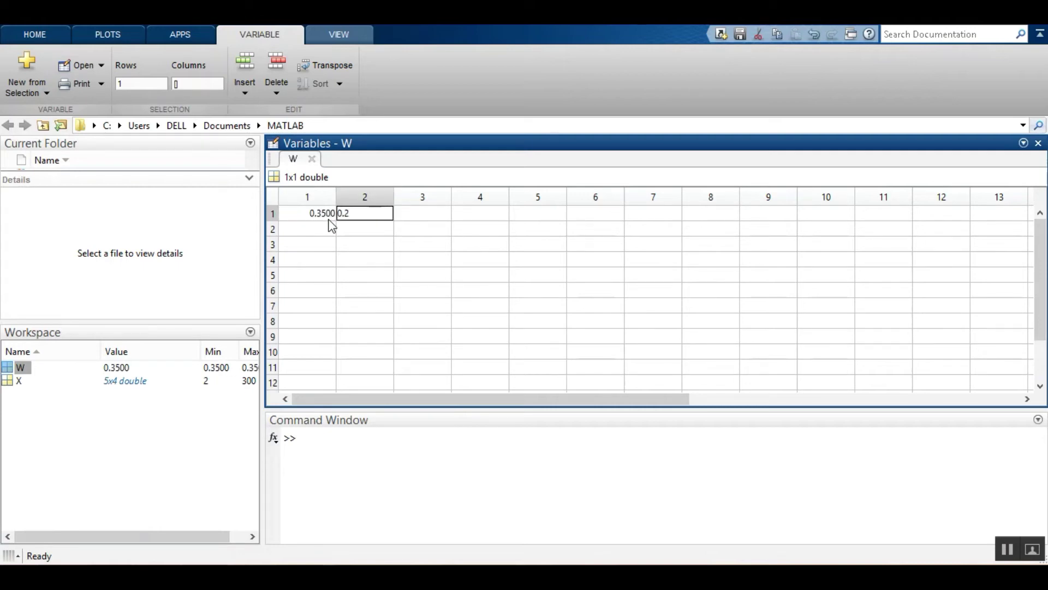
key("Tab")
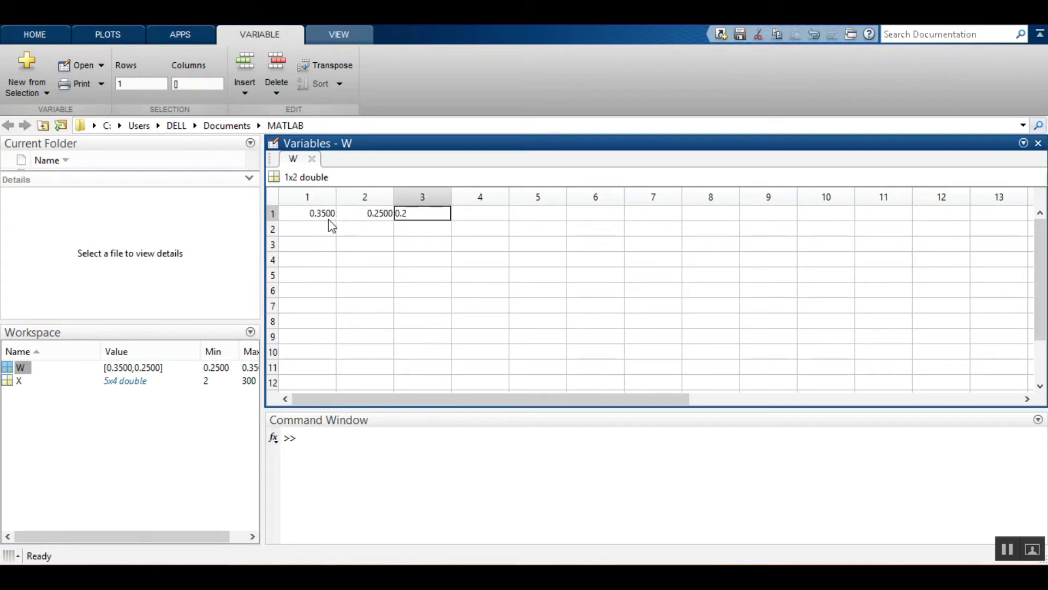
type("0.25")
key("Tab")
type("0")
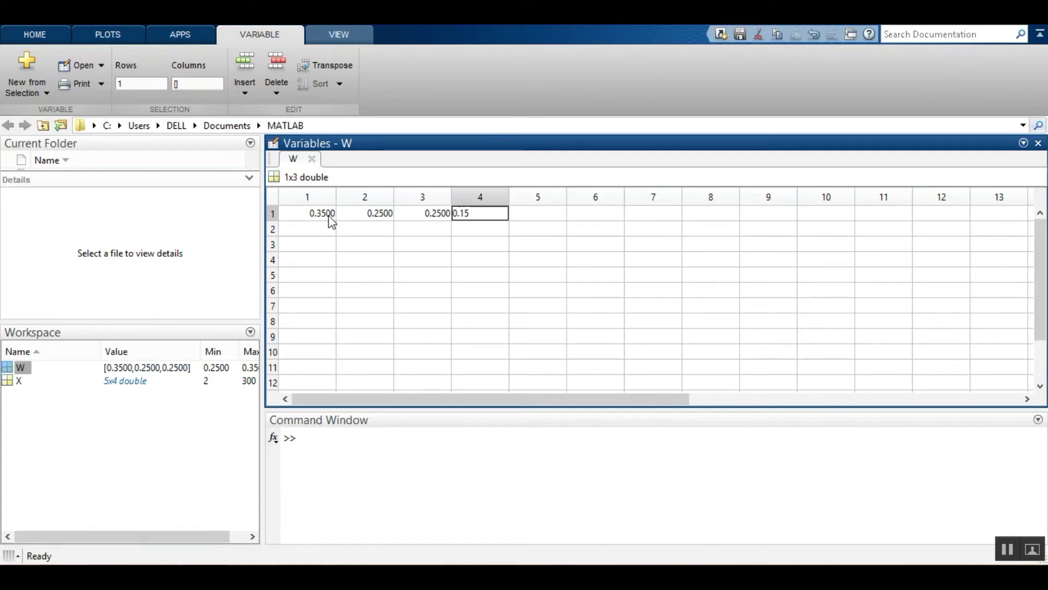
left_click(311, 158)
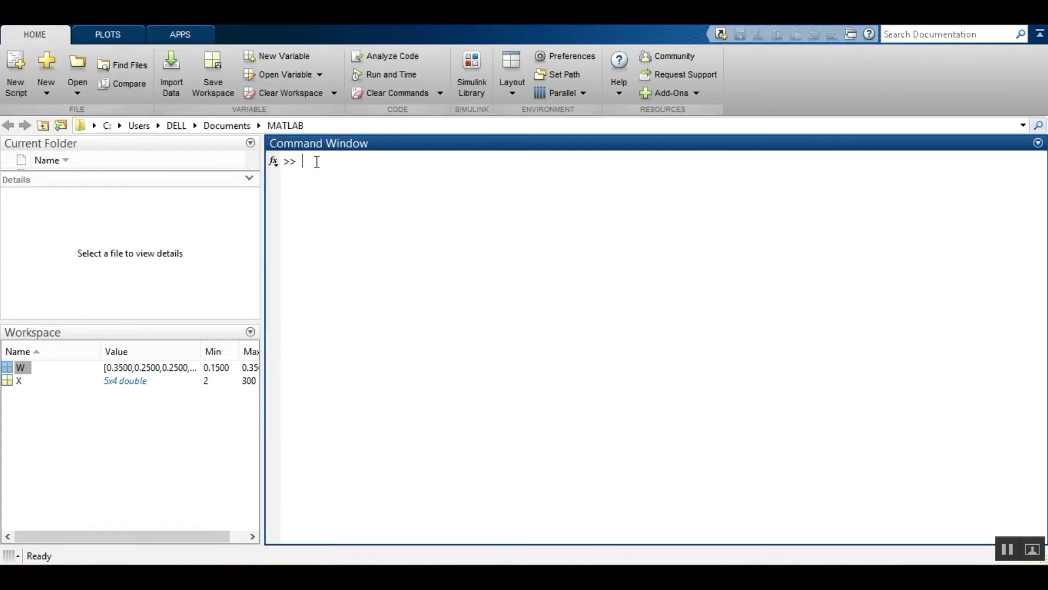
left_click(74, 428)
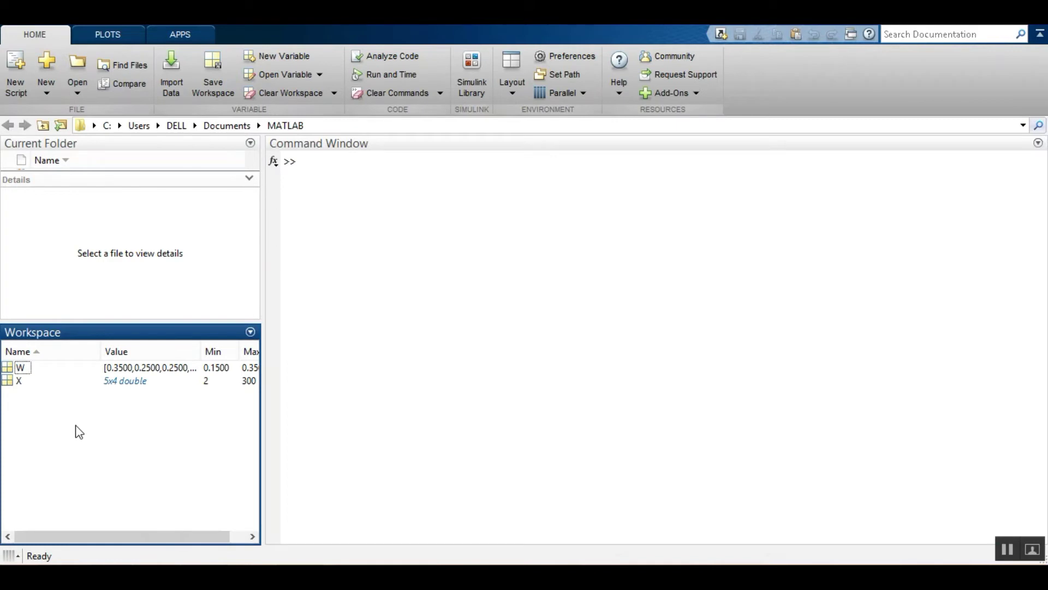
Create a third workspace variable named Wcriteria and open it for editing
right_click(60, 414)
left_click(82, 401)
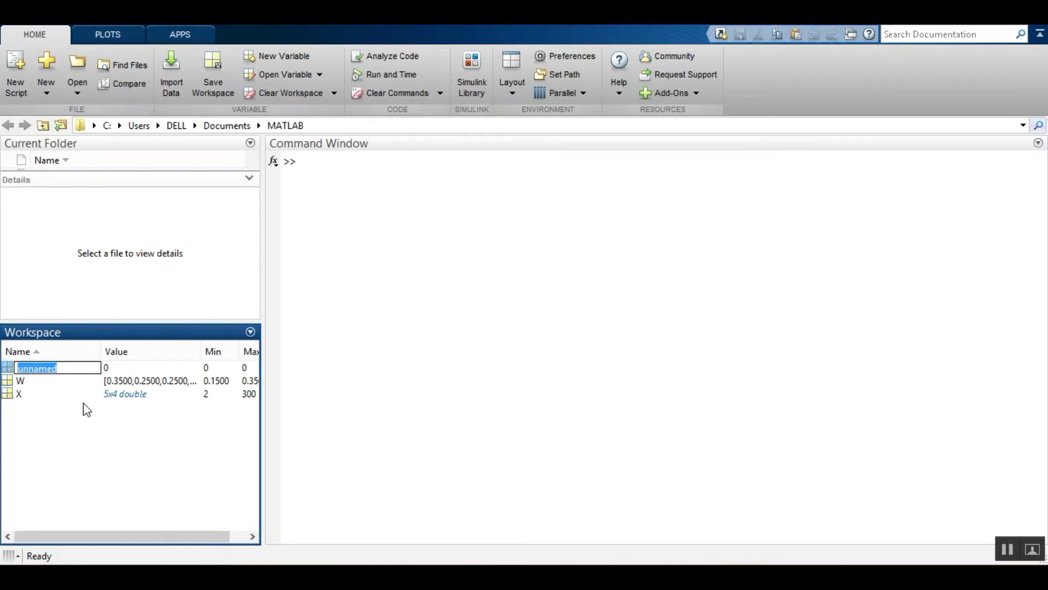
type("Wcriteria")
key("Return")
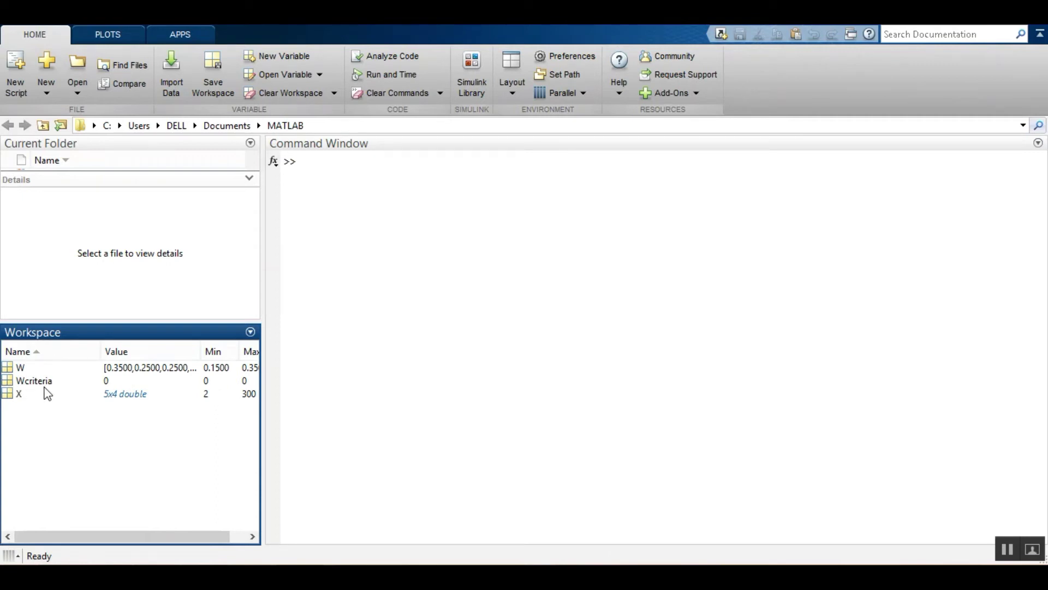
double_click(10, 382)
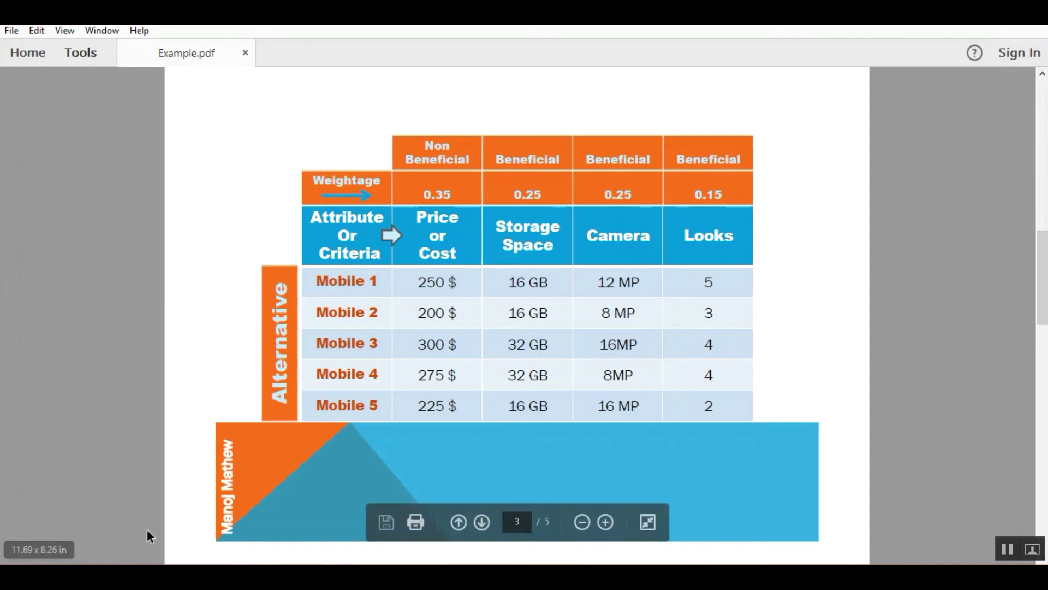
Back in MATLAB, keep 0 in column 1 of Wcriteria, enter 1 in columns 2 to 4 of row 1, and close the variable
key("alt+Tab")
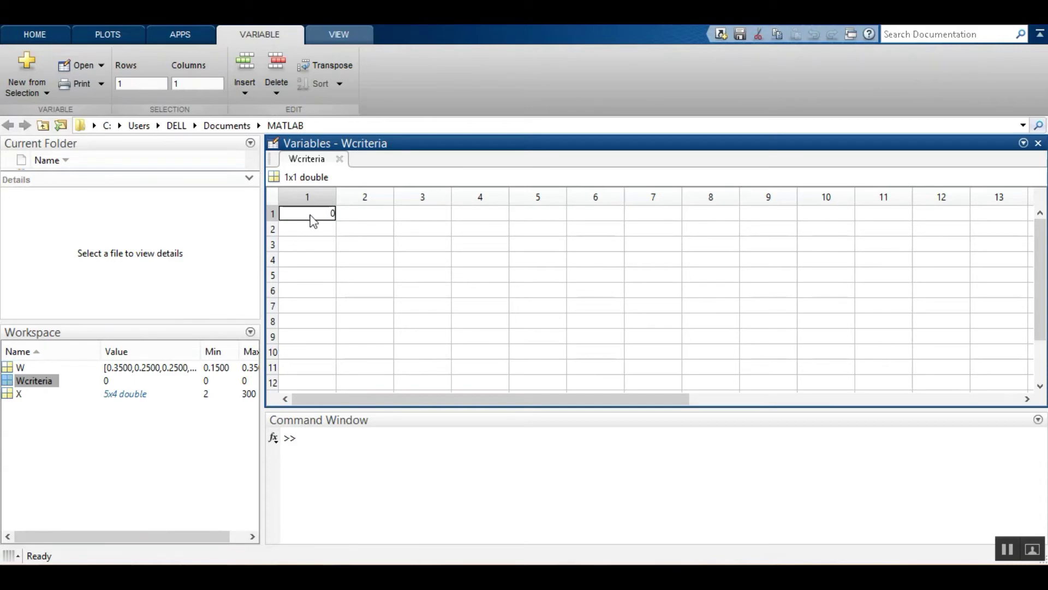
key("Right")
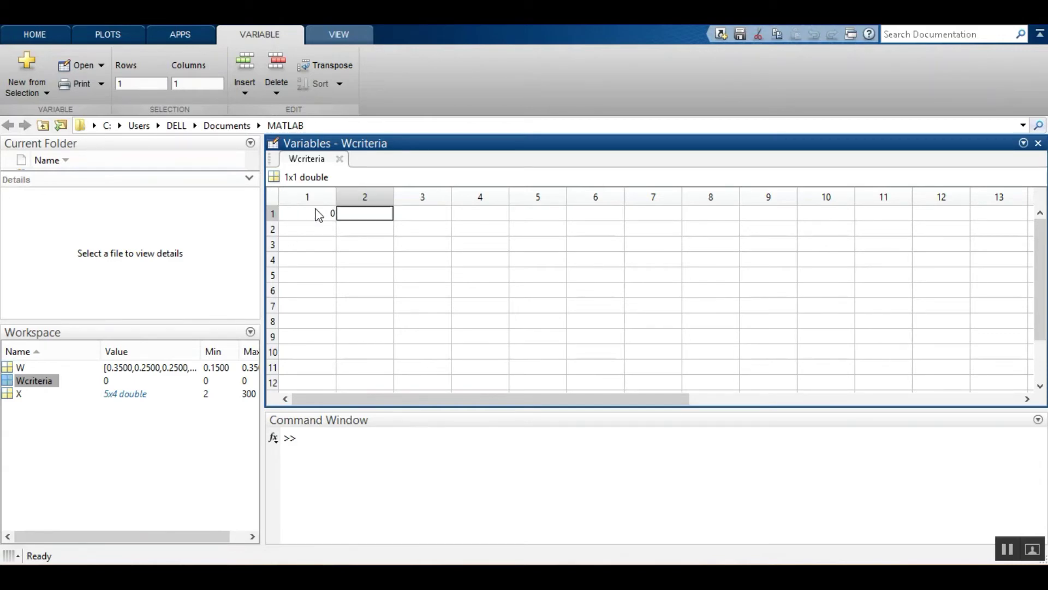
type("1")
key("Tab")
type("1")
key("Tab")
key("Return")
key("Up")
key("Left")
key("Left")
key("Left")
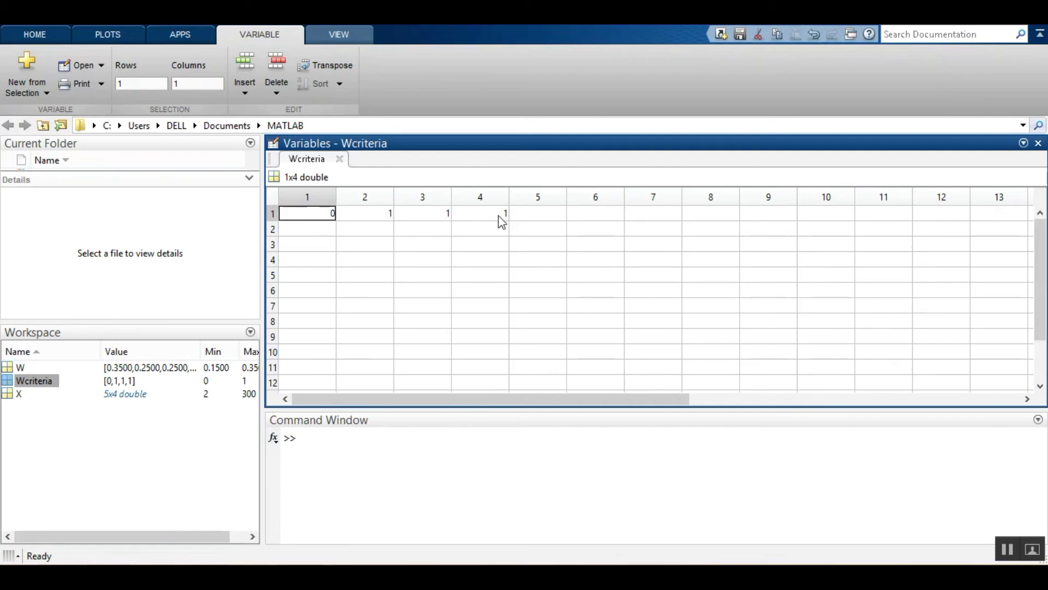
left_click(339, 159)
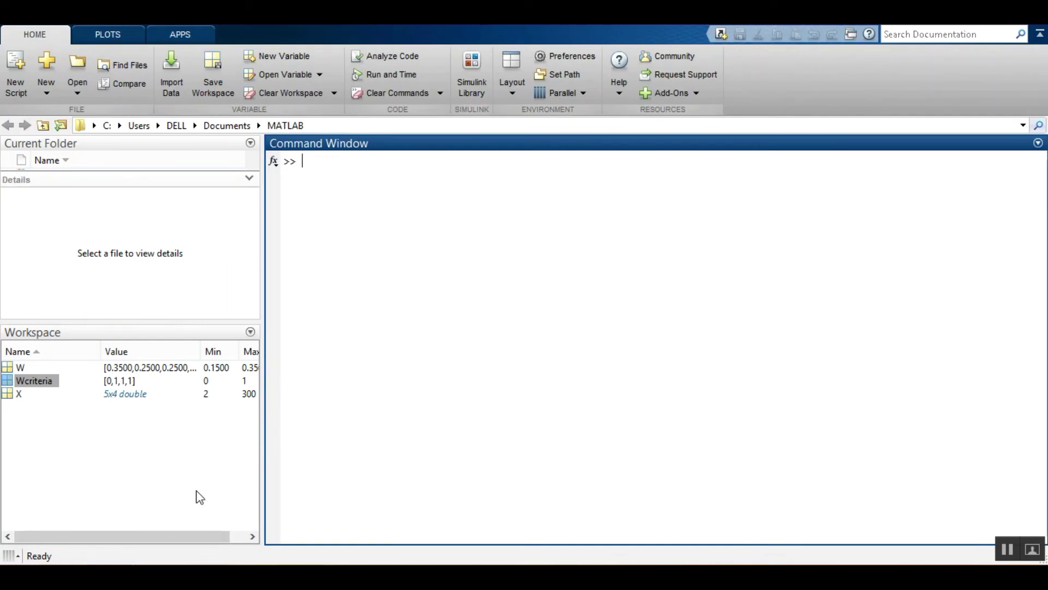
Switch to the browser and copy the full Weighted Sum Model & Weighted Product Model code, from the Xval line through the Preference_Score_of_Weighted_Product_Model line
key("alt+Tab")
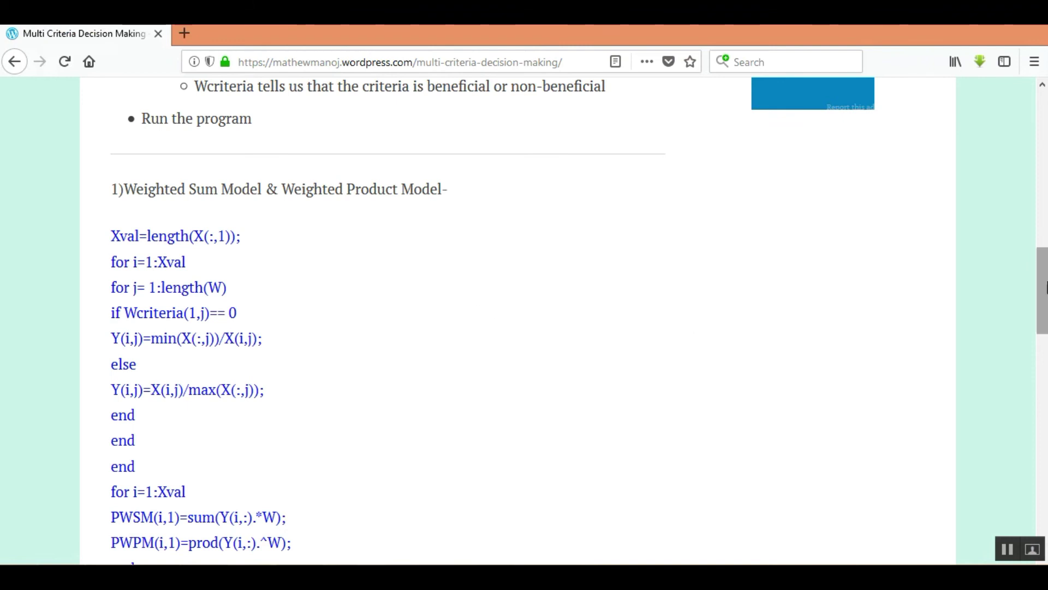
left_click_drag(1047, 288, 1046, 308)
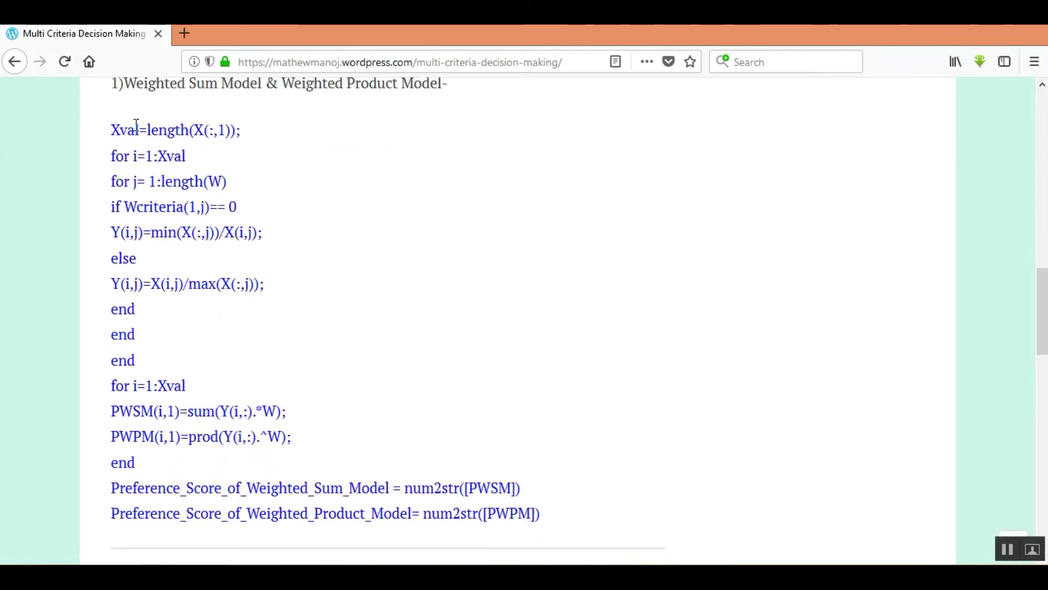
left_click_drag(111, 129, 552, 524)
right_click(229, 411)
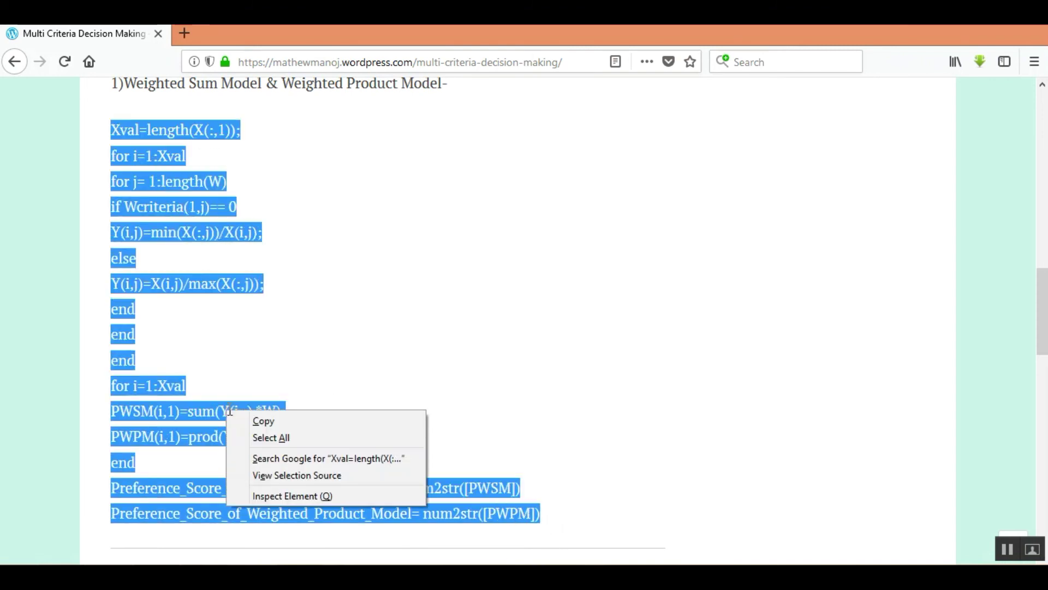
left_click(253, 420)
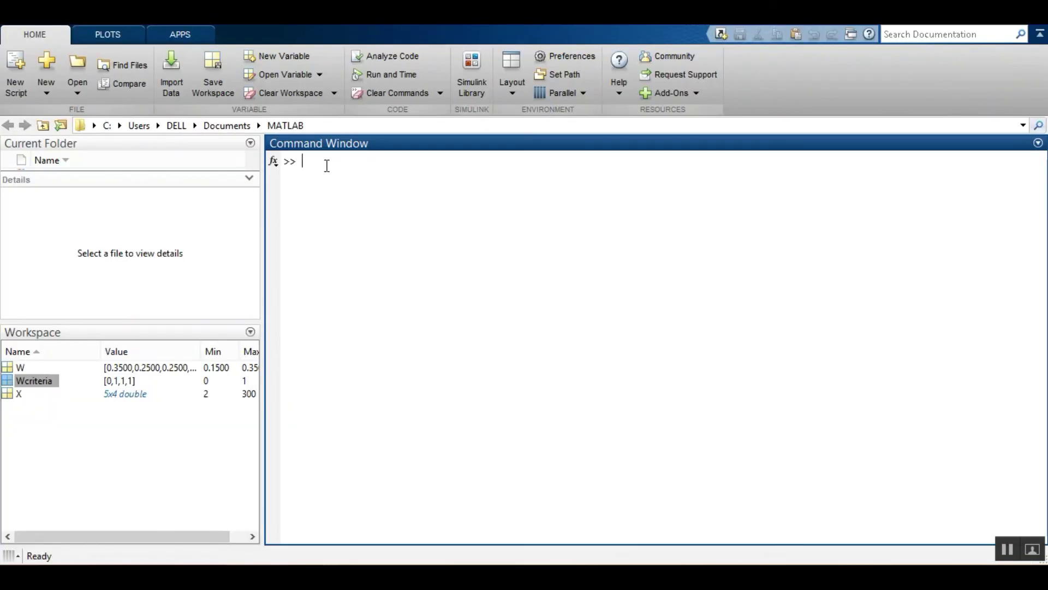
Paste the copied weighted sum and weighted product code at the MATLAB command prompt and run it
right_click(326, 165)
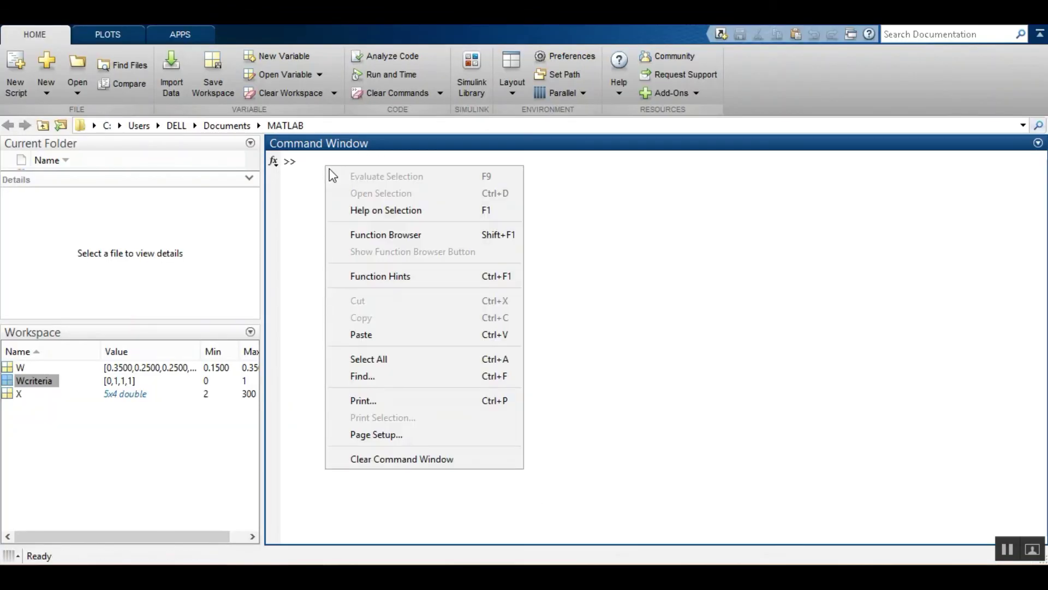
left_click(363, 334)
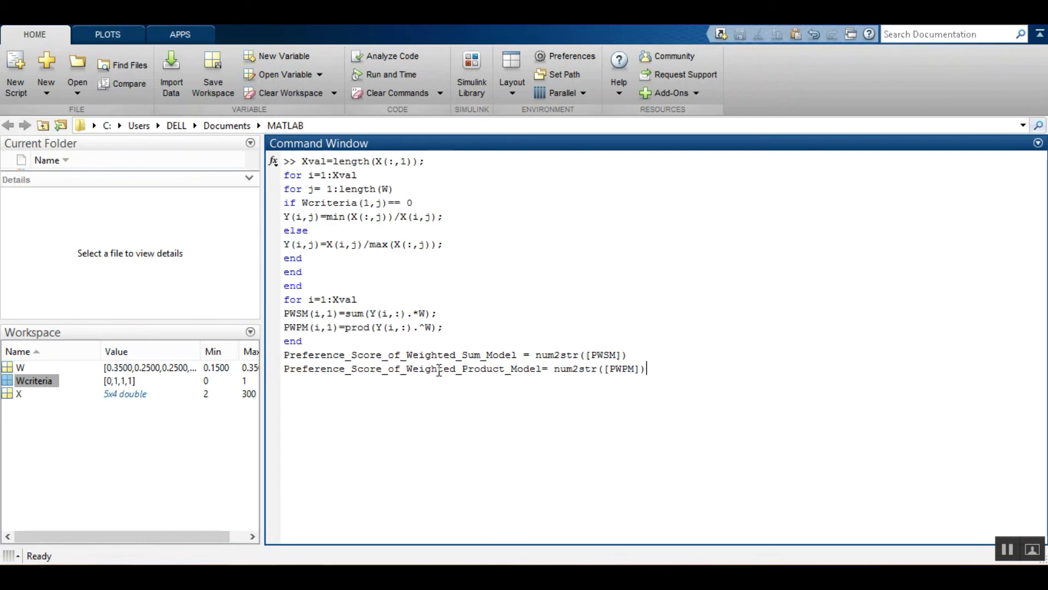
key("Return")
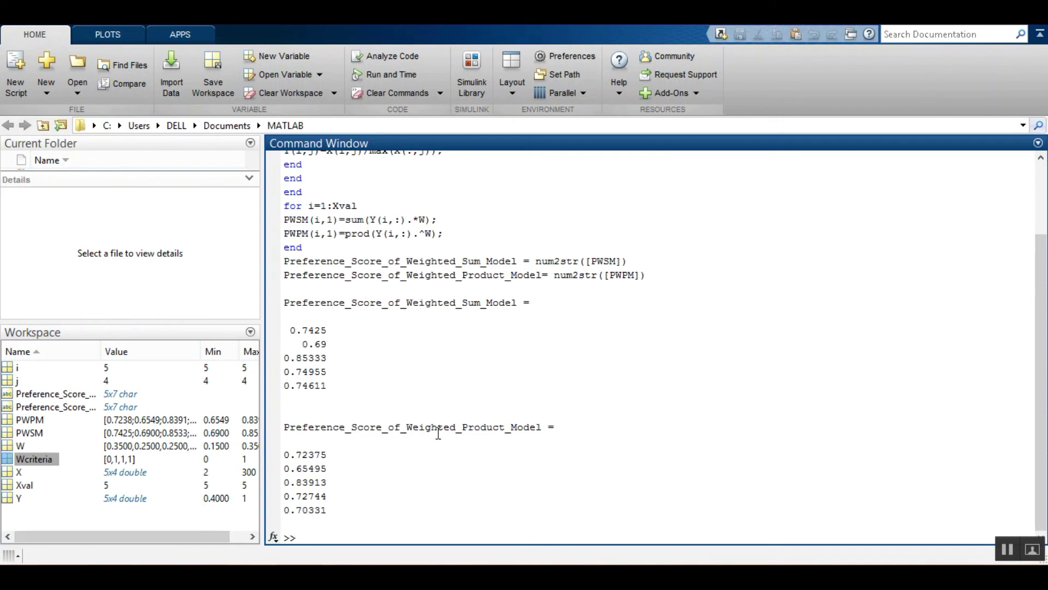
Switch to Example.pdf and examine the alternatives' scores and ranks in the Weighted Sum Model table, continuing to the following page
left_click(187, 572)
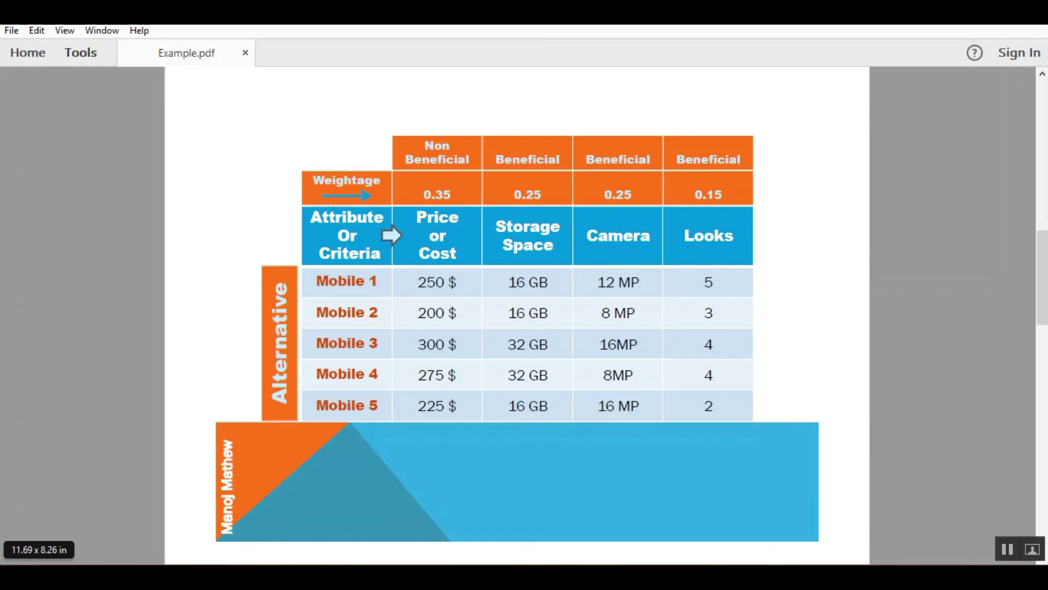
scroll(147, 388, "down", 2)
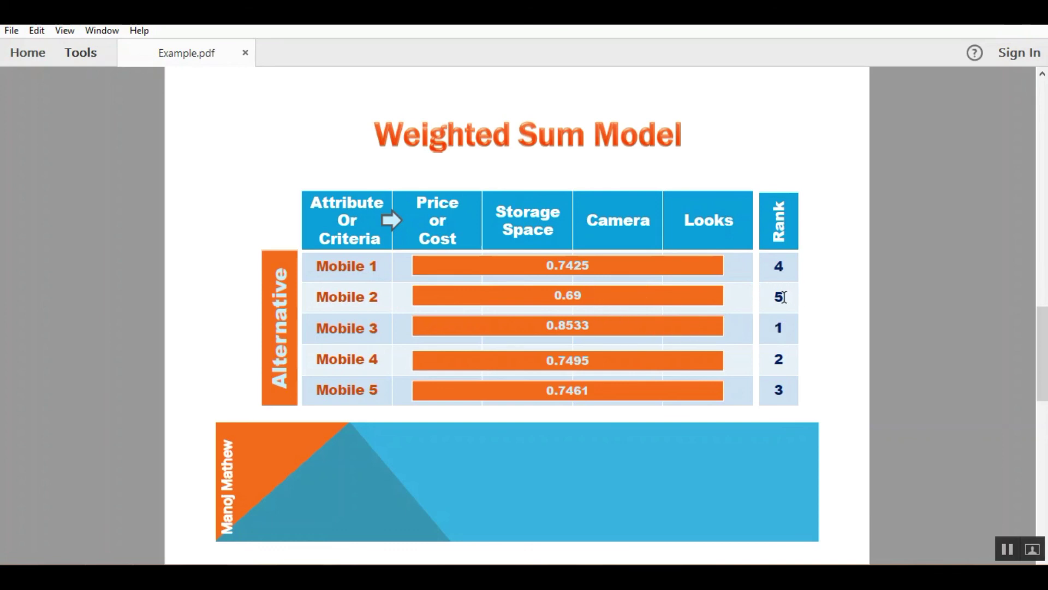
scroll(107, 333, "down", 1)
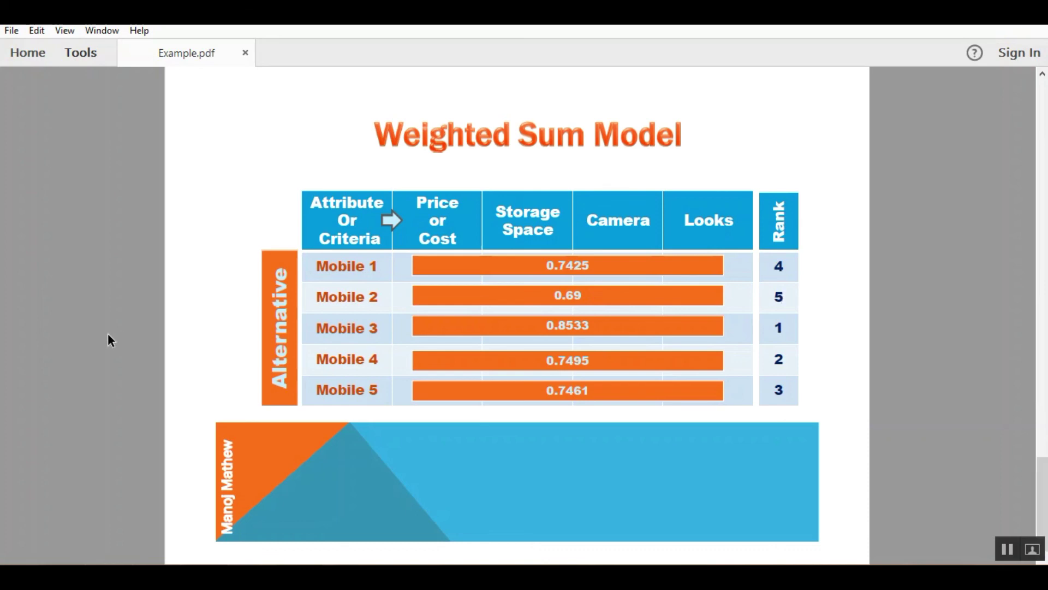